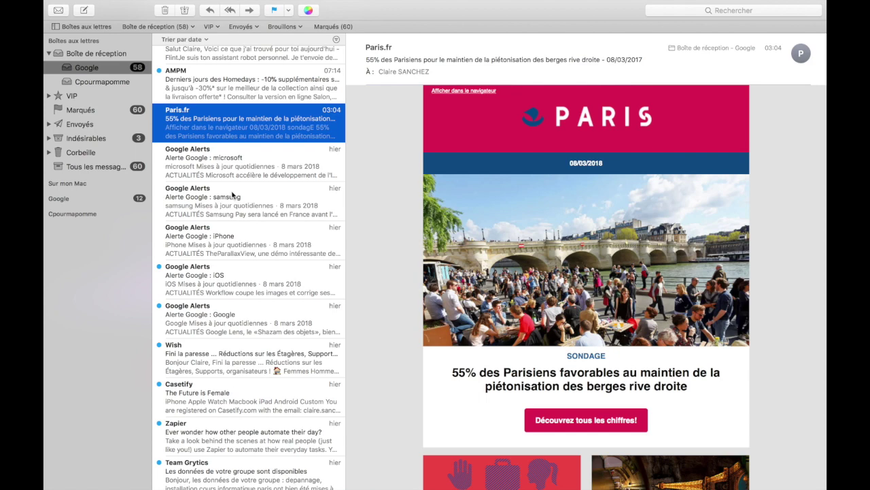
Step: Mark the sender of the "Alerte Google : microsoft" message as a VIP and browse the Google Alerts VIP mailbox
left_click(202, 155)
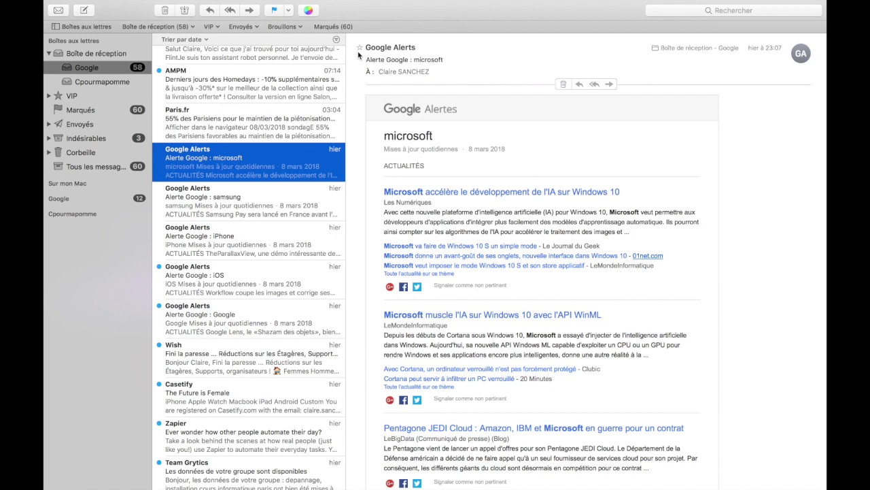
left_click(360, 49)
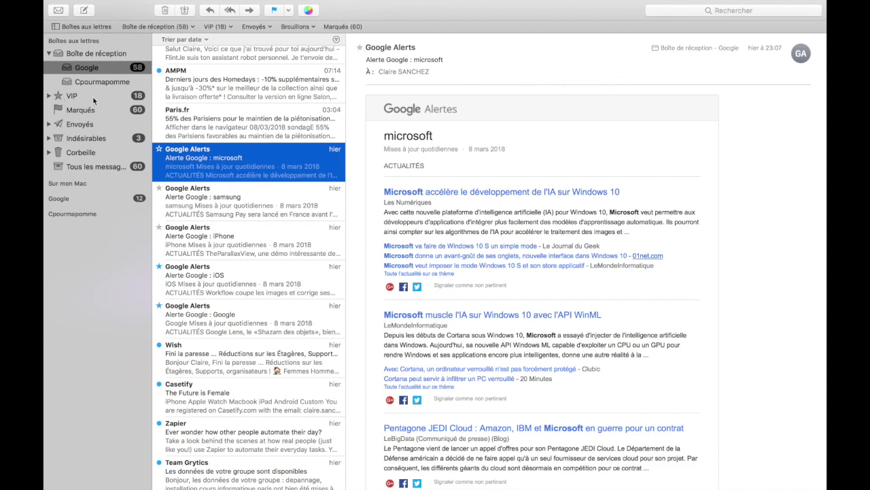
left_click(48, 96)
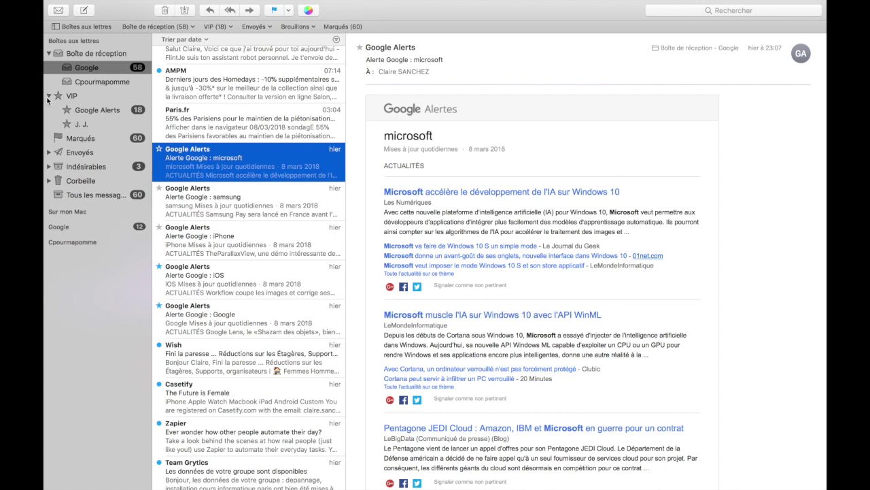
left_click(99, 110)
scroll(225, 299, "down", 10)
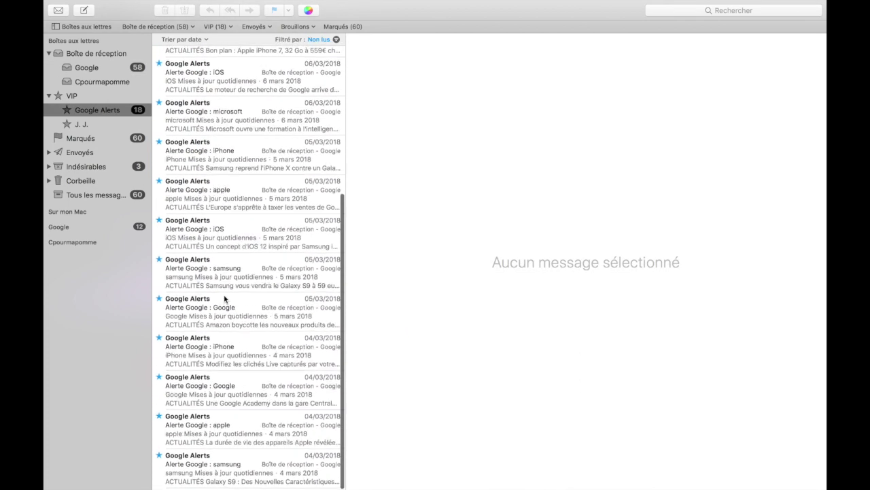
scroll(225, 299, "up", 10)
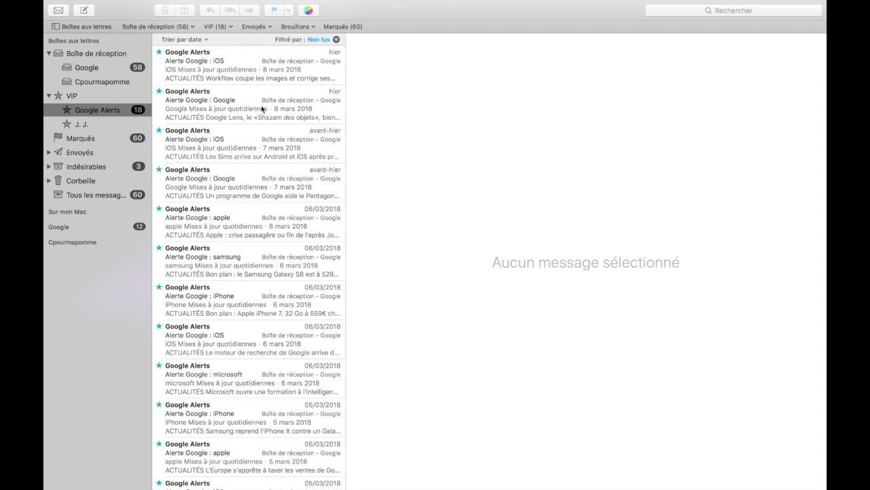
Step: Remove Google Alerts from the VIPs, collapse the VIP group and return to the Google inbox
right_click(100, 110)
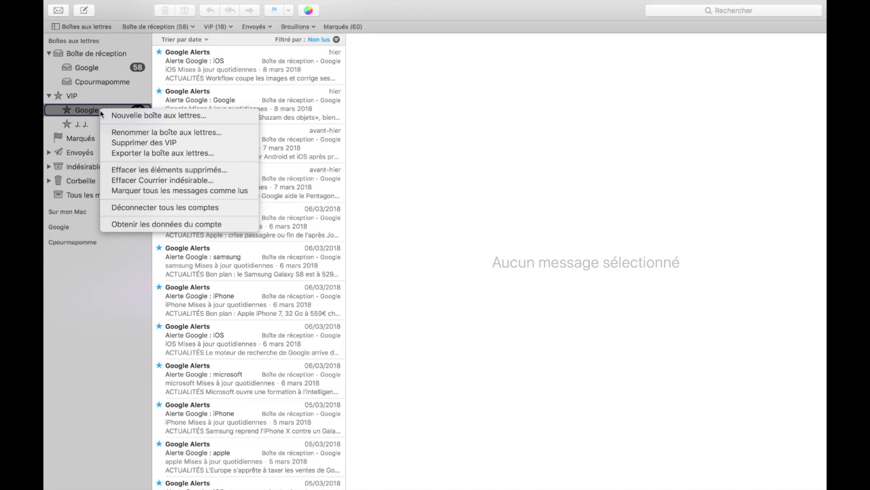
left_click(175, 143)
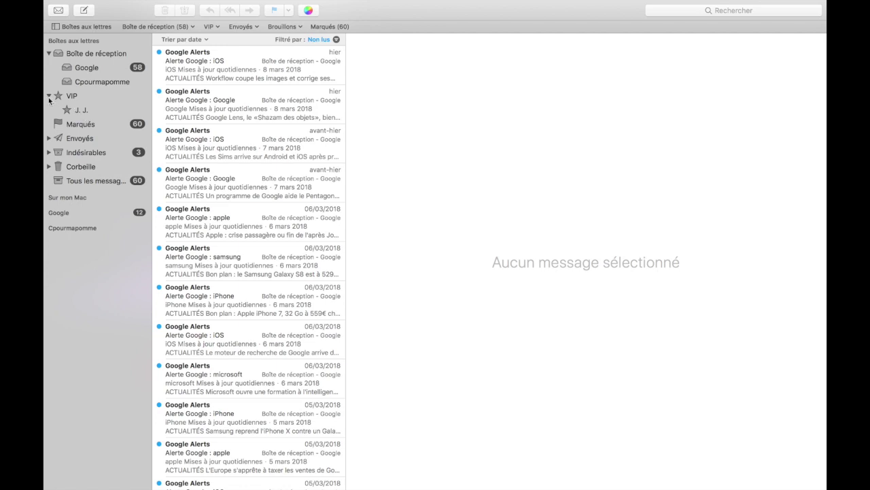
left_click(49, 96)
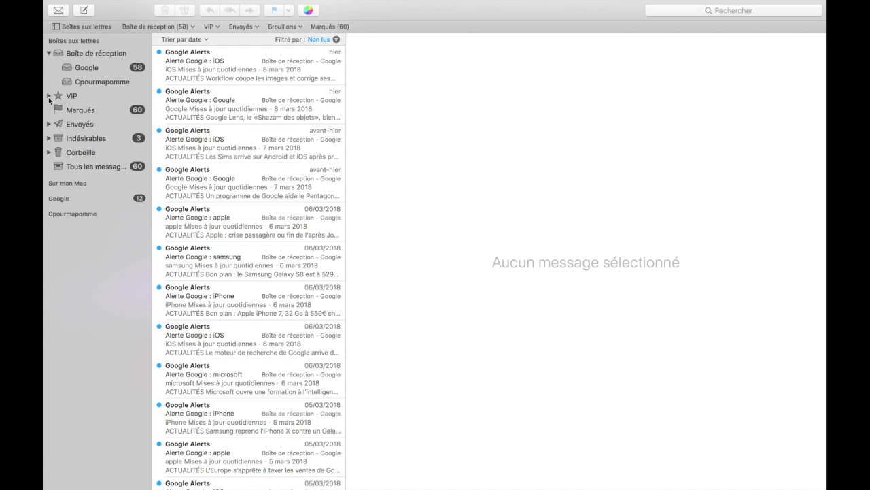
left_click(86, 67)
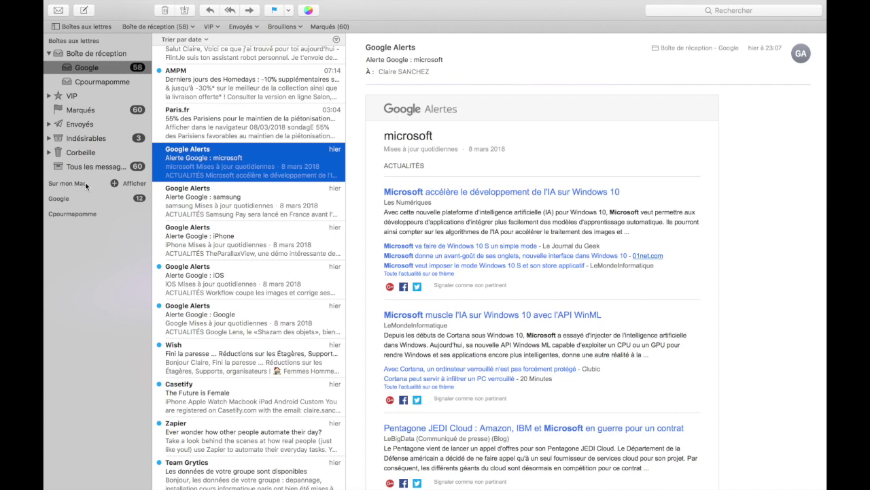
Step: Create a local mailbox named GOOGLE ALERTS under Sur mon Mac
left_click(135, 183)
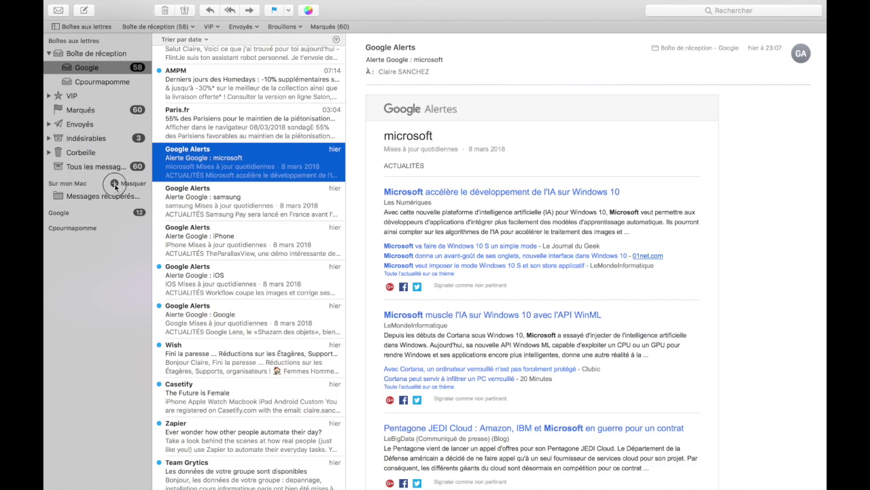
left_click(114, 184)
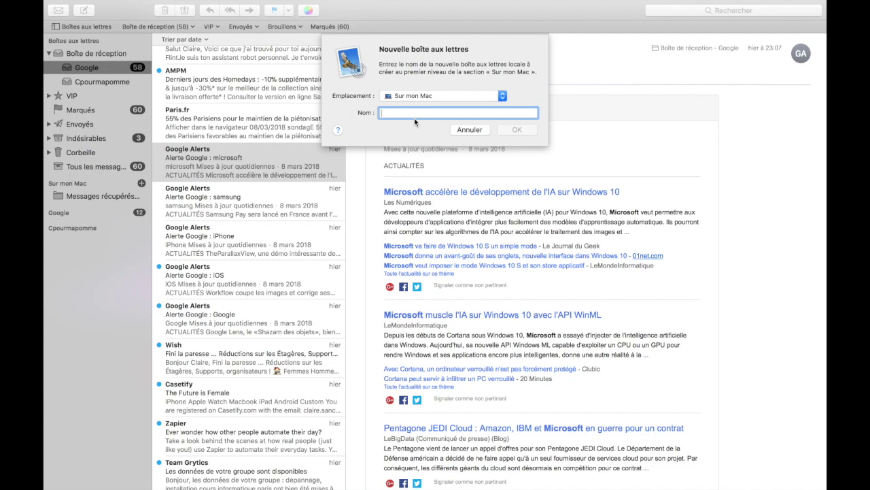
type("GOOG")
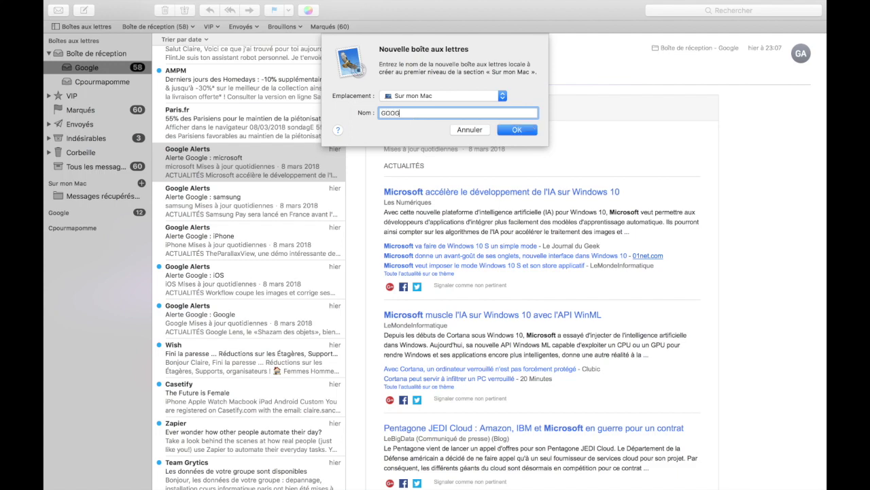
type("LE ALERTS")
left_click(519, 130)
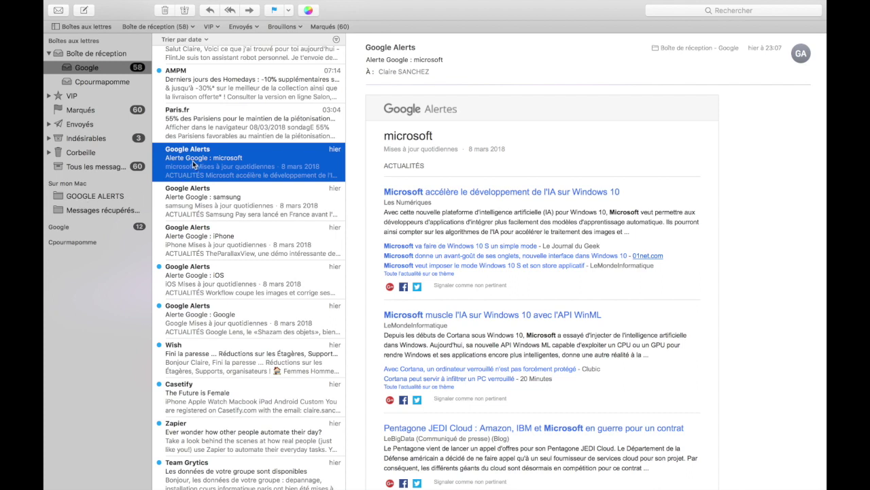
Step: Move the "Alerte Google : microsoft" message into the GOOGLE ALERTS mailbox and turn off that mailbox's unread filter
left_click_drag(192, 161, 120, 198)
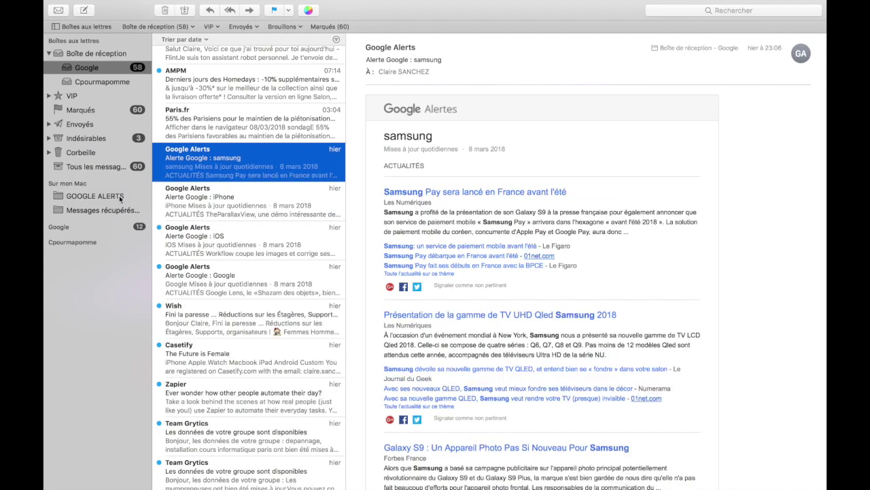
left_click(86, 197)
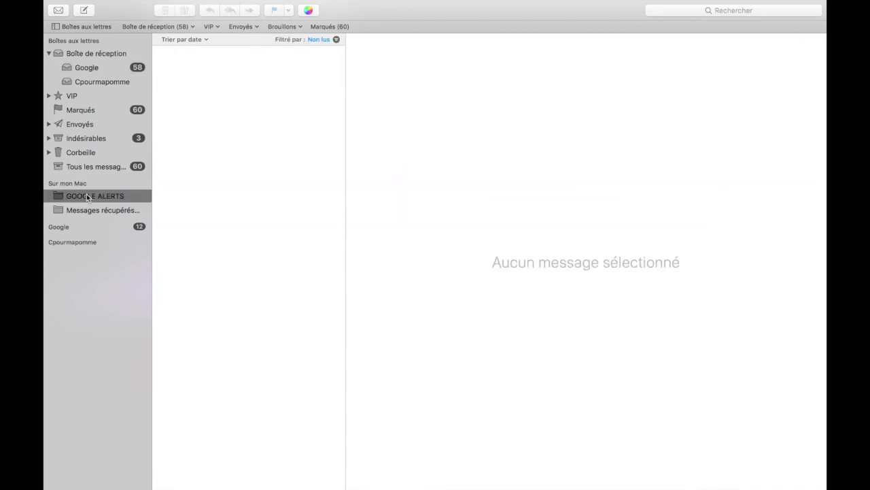
left_click(336, 40)
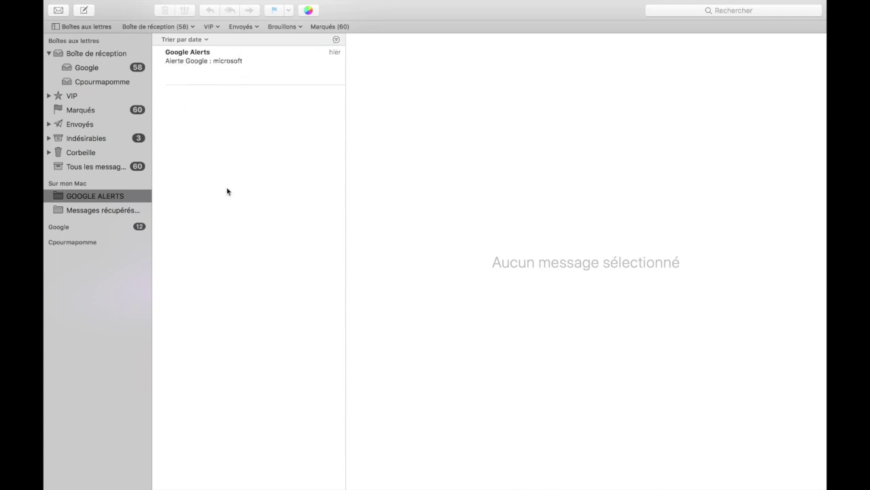
Step: With the Google inbox selected, add a new mail rule with the description "Google alerts"
left_click(85, 68)
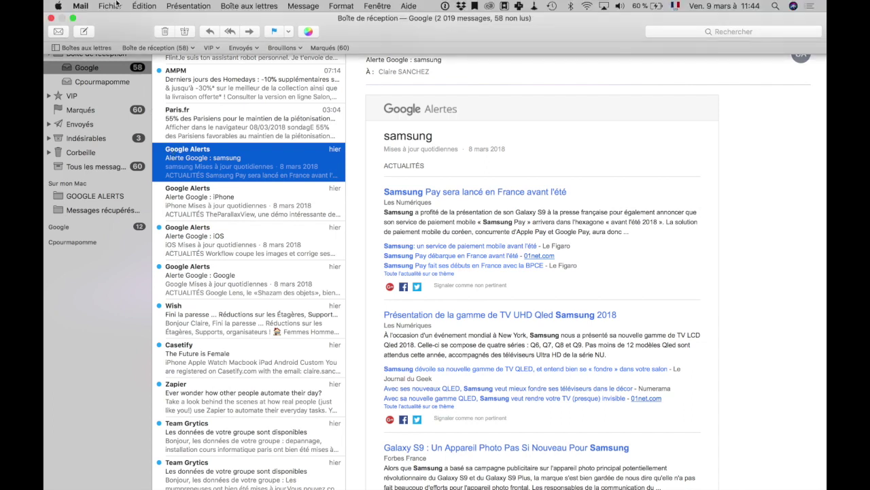
left_click(81, 6)
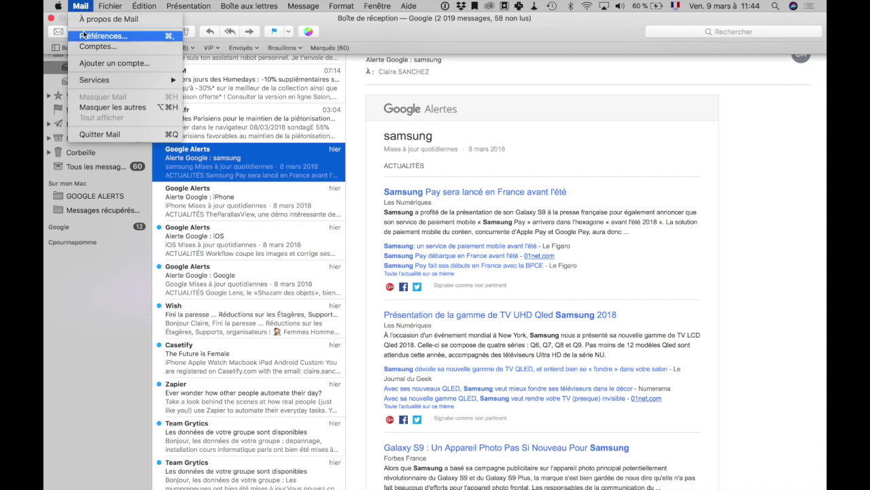
left_click(84, 34)
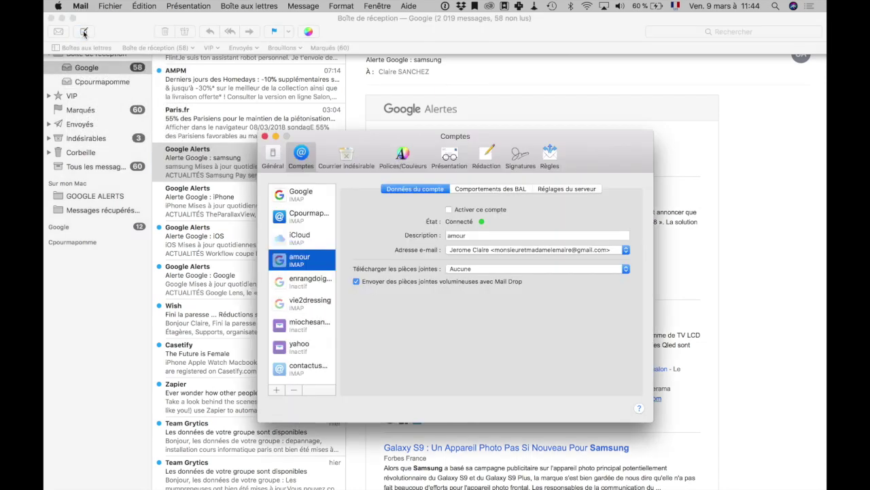
left_click(550, 156)
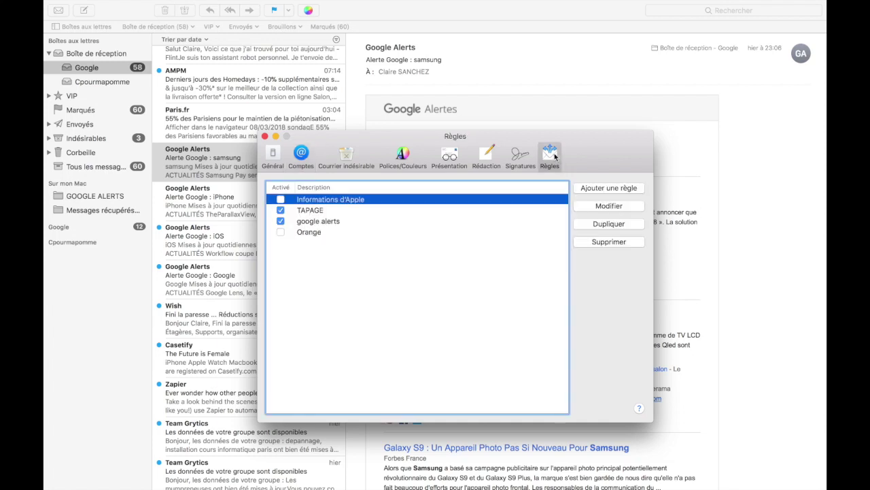
left_click(612, 189)
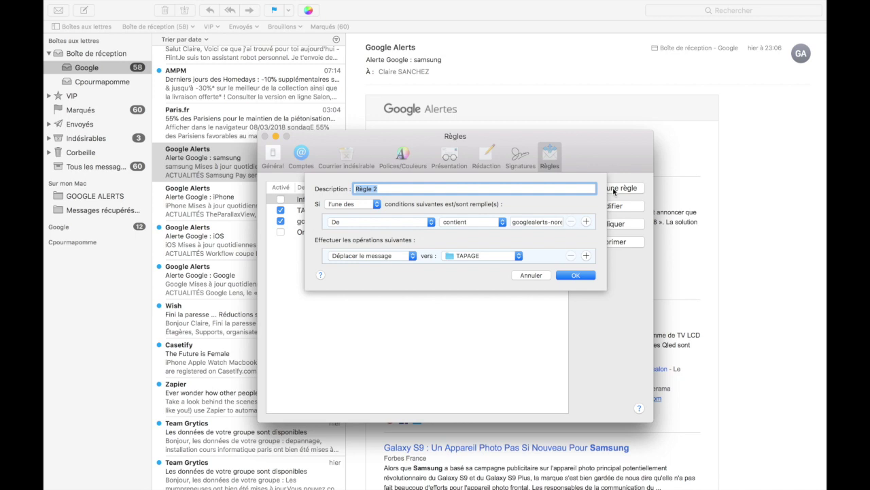
type("Google alerts")
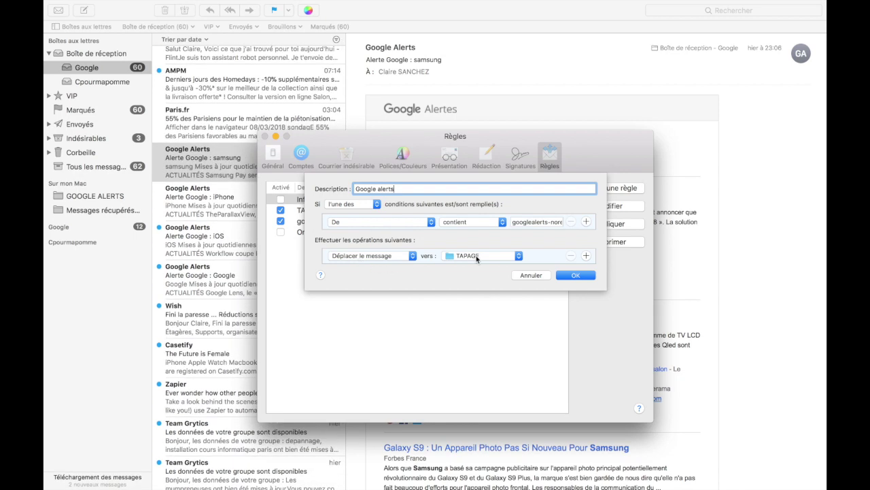
Step: Make the rule move matching messages to the GOOGLE ALERTS mailbox, save and apply it, and close the preferences
left_click(476, 257)
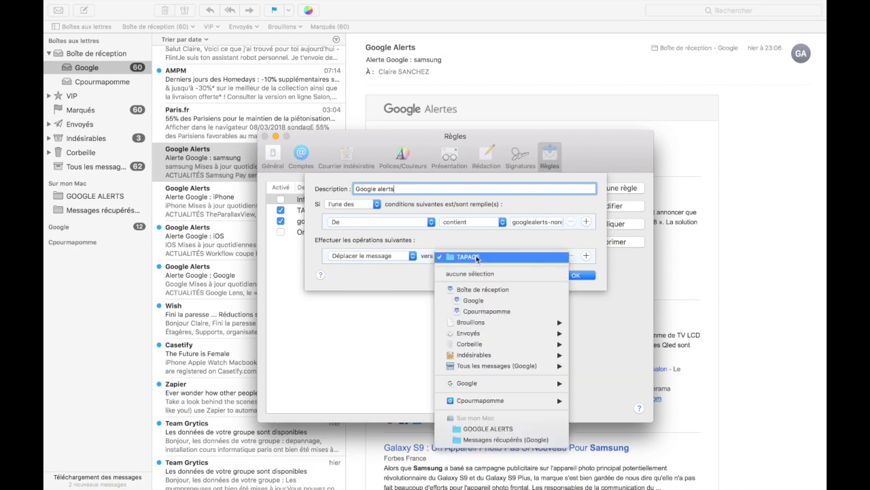
left_click(510, 429)
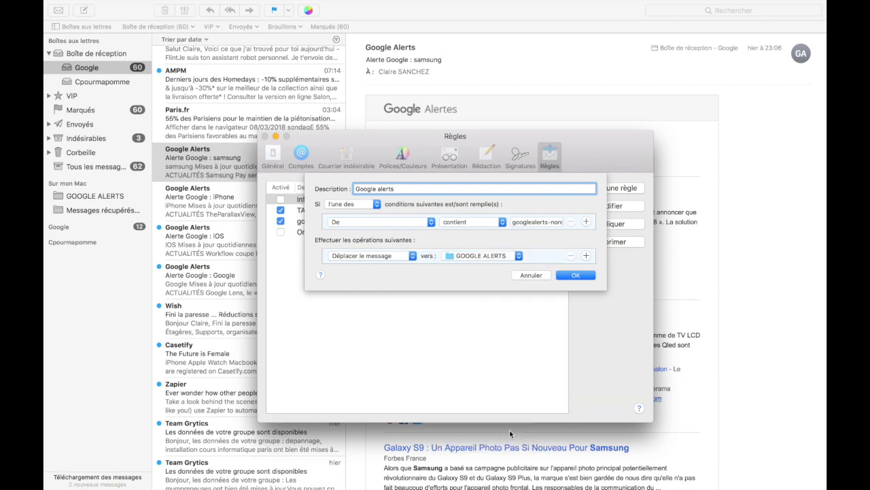
left_click(581, 277)
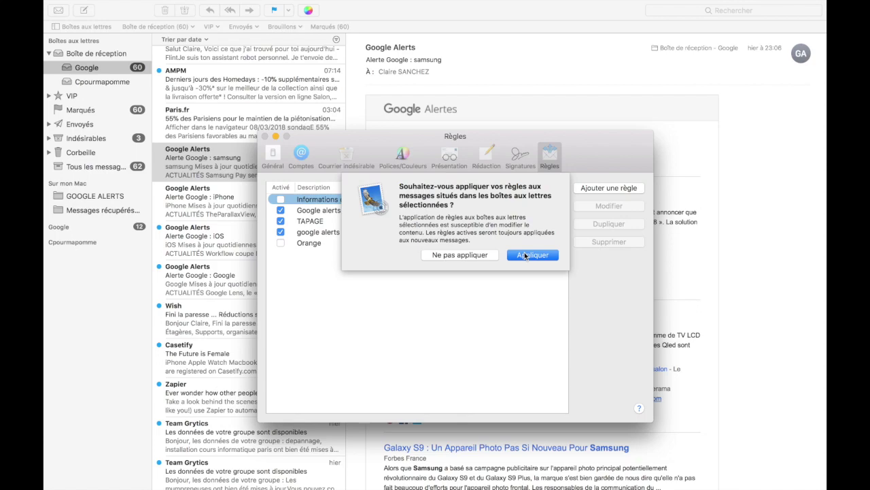
left_click(525, 255)
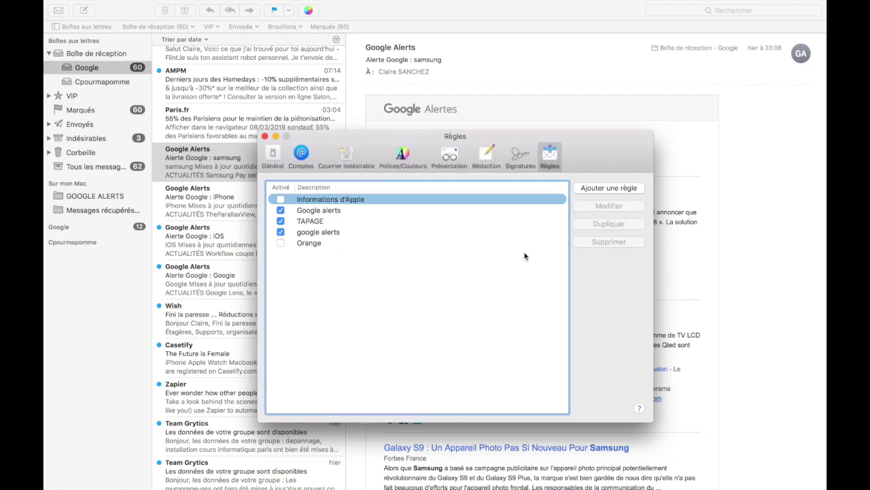
left_click(265, 136)
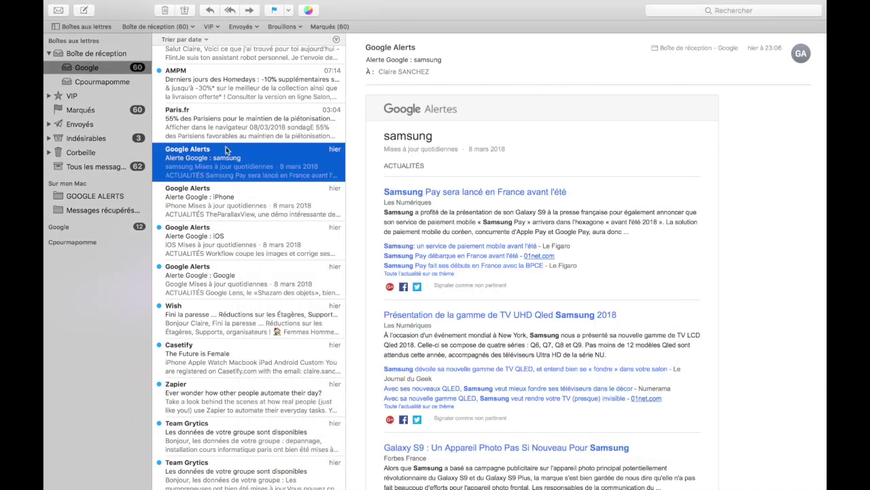
Step: Check the GOOGLE ALERTS mailbox and the Google inbox for sorted alert messages, and quit Mail
left_click(104, 196)
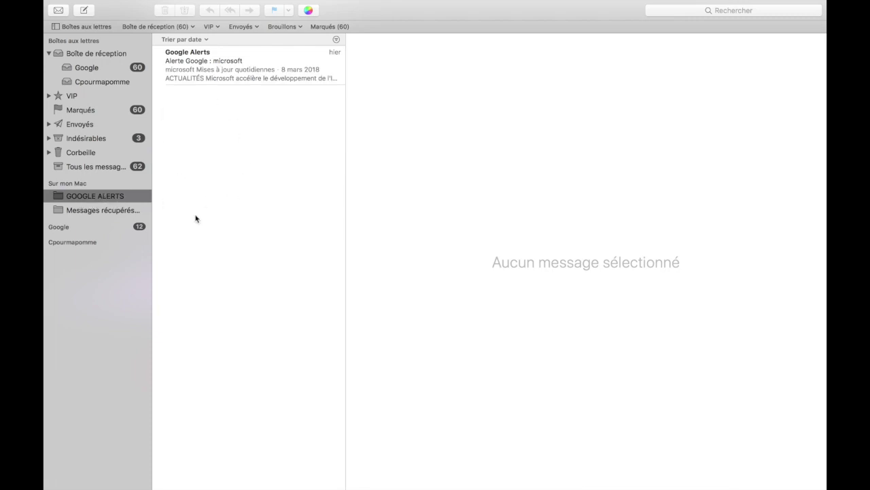
left_click(103, 55)
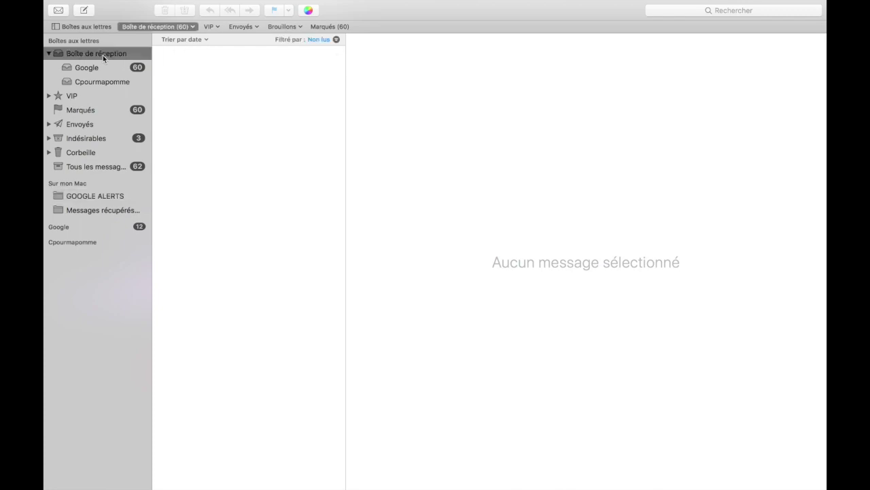
left_click(103, 67)
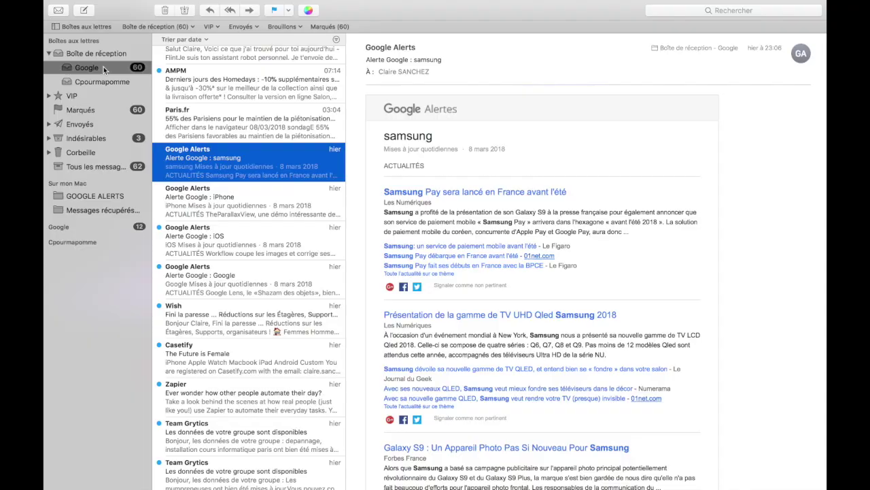
key("super+q")
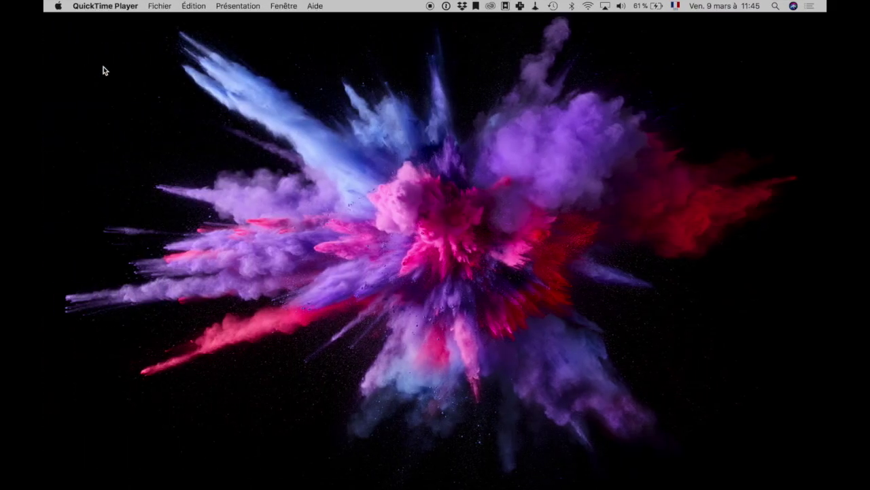